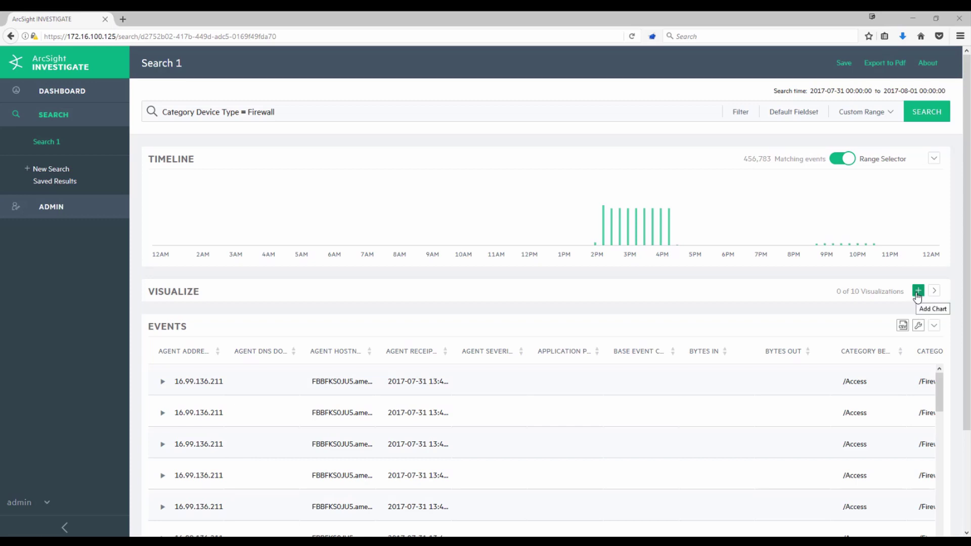
# Step: Add a Single/Multi-Series Column chart as a new visualization for the firewall search
pyautogui.click(918, 292)
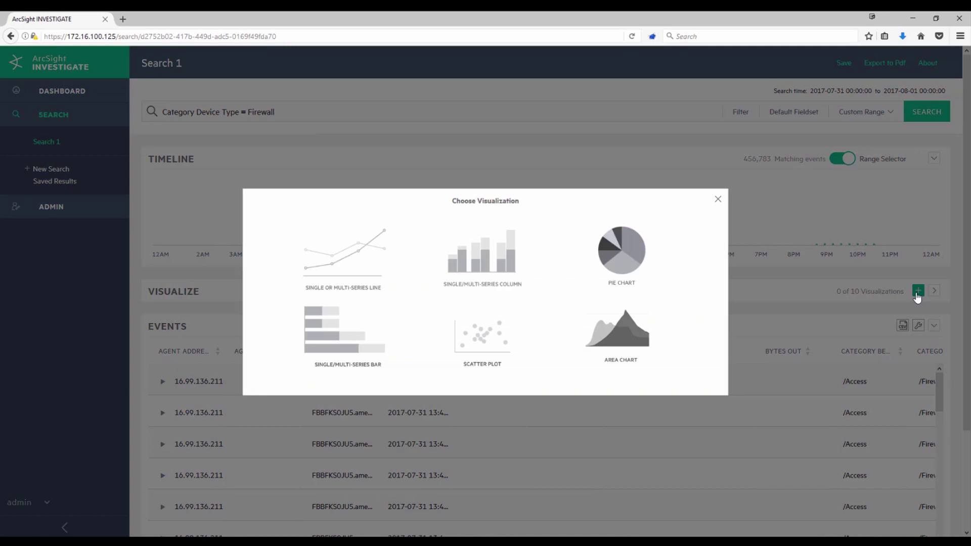
pyautogui.click(465, 266)
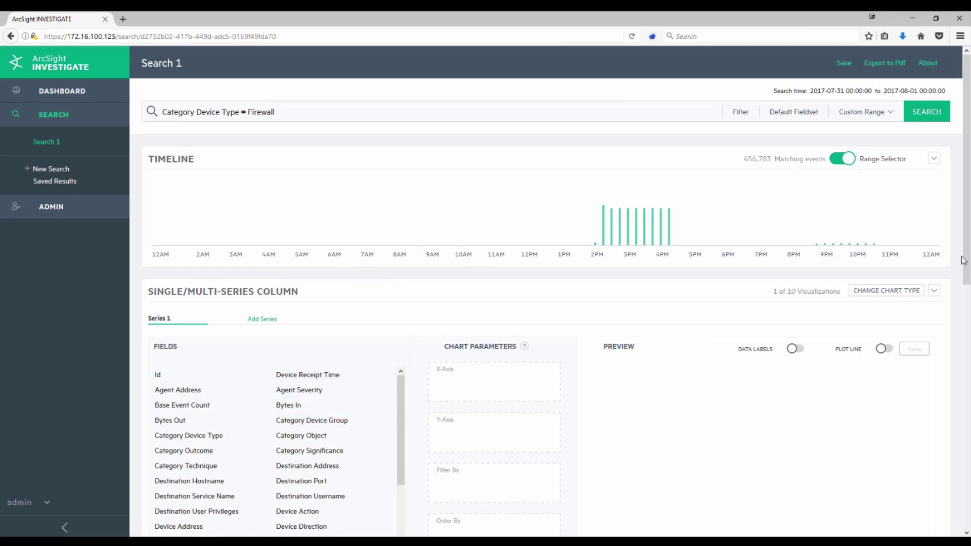
# Step: Plot the count of Destination Address for each Destination Port, sorted descending
pyautogui.moveTo(963, 260); pyautogui.dragTo(966, 326)
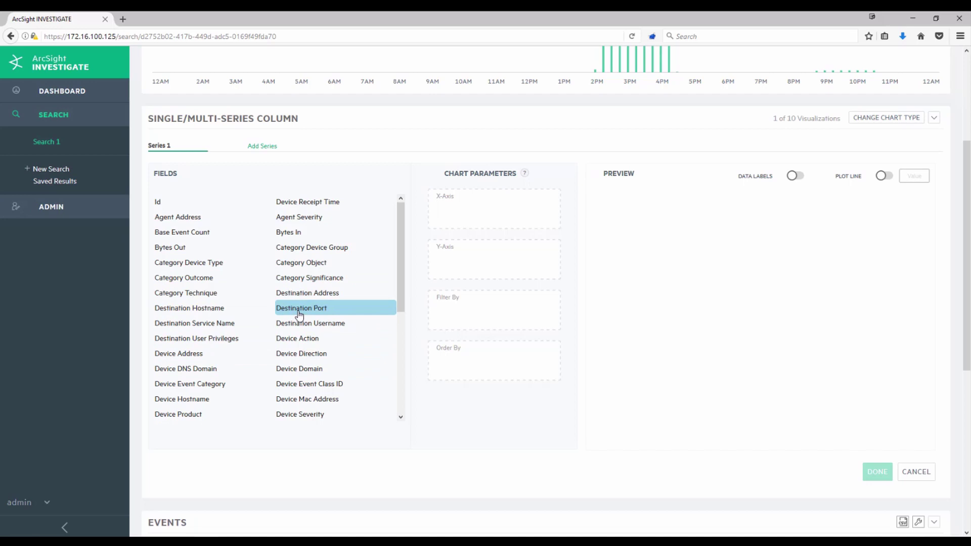
pyautogui.moveTo(299, 314); pyautogui.dragTo(454, 226)
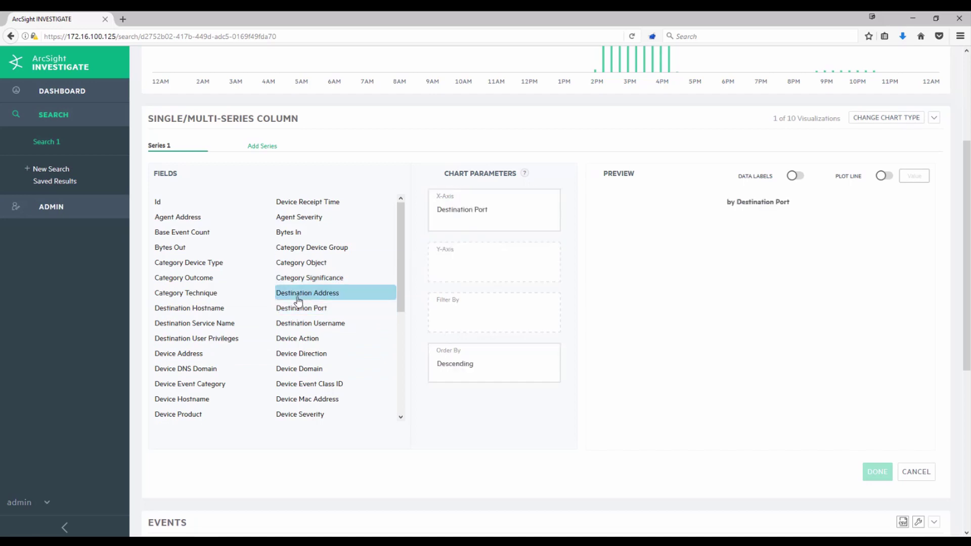
pyautogui.moveTo(298, 301); pyautogui.dragTo(446, 272)
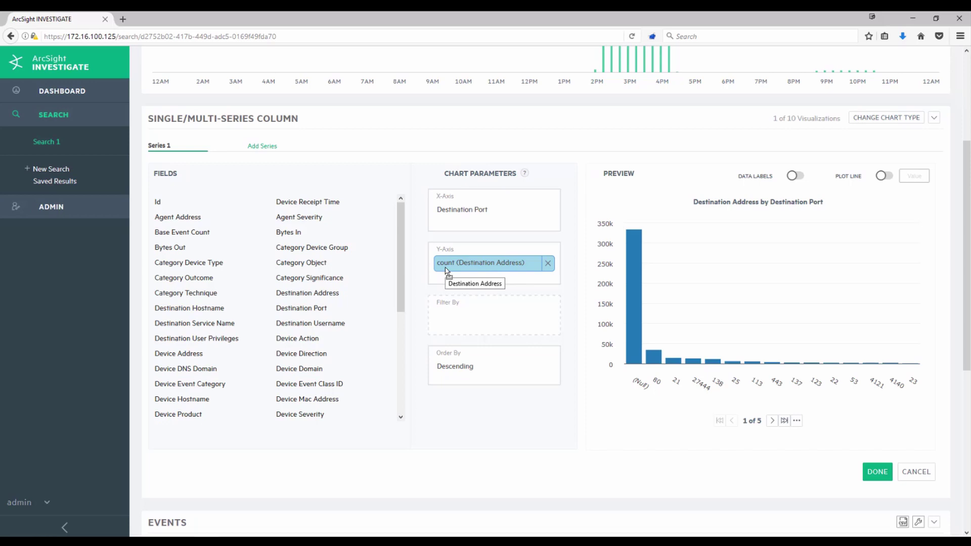
# Step: Change the y-axis aggregation to count Distinct (Destination Address), so port 22 leads at 194
pyautogui.click(464, 264)
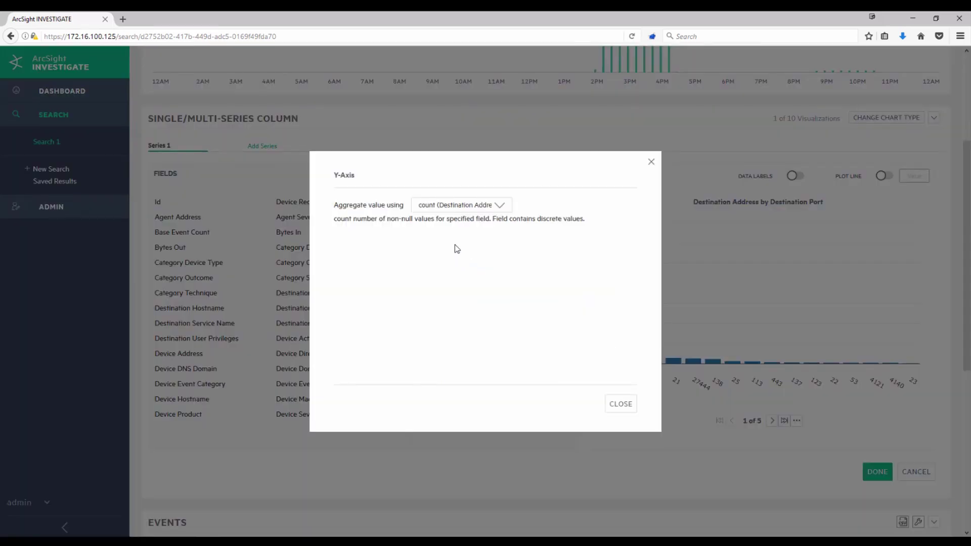
pyautogui.click(459, 207)
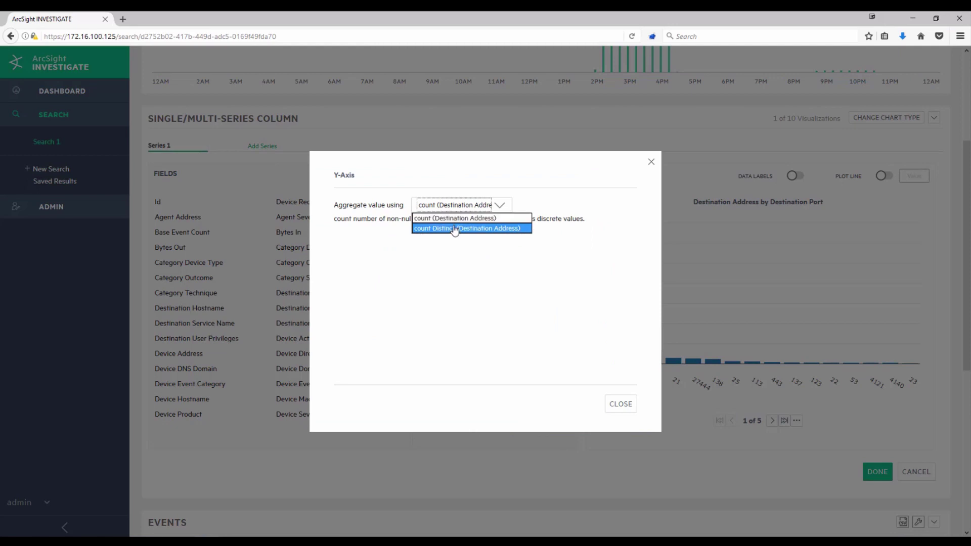
pyautogui.click(619, 408)
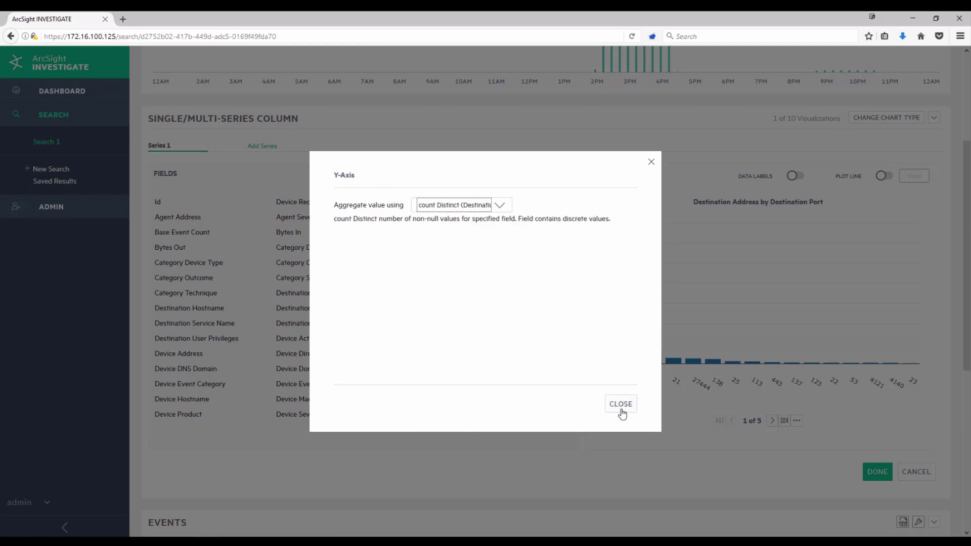
pyautogui.click(622, 412)
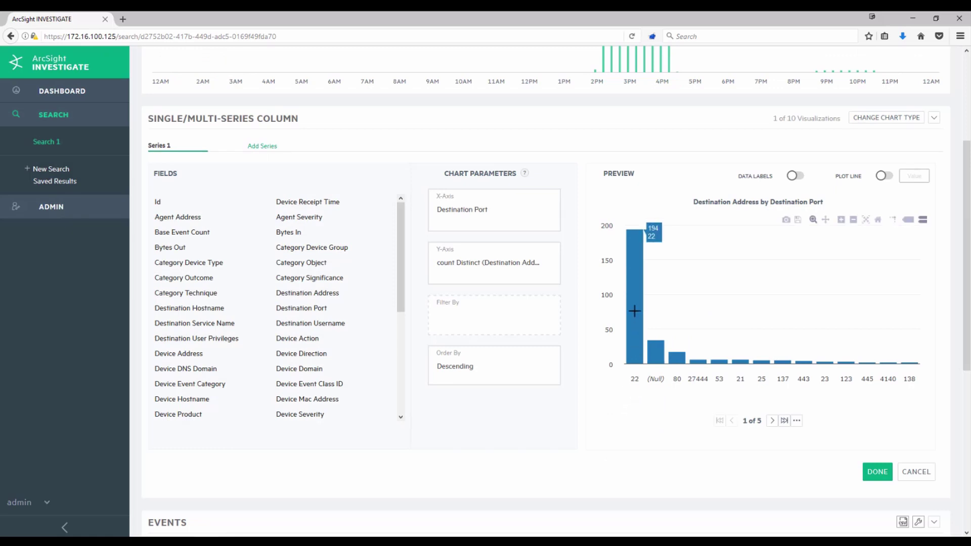
pyautogui.moveTo(659, 352)
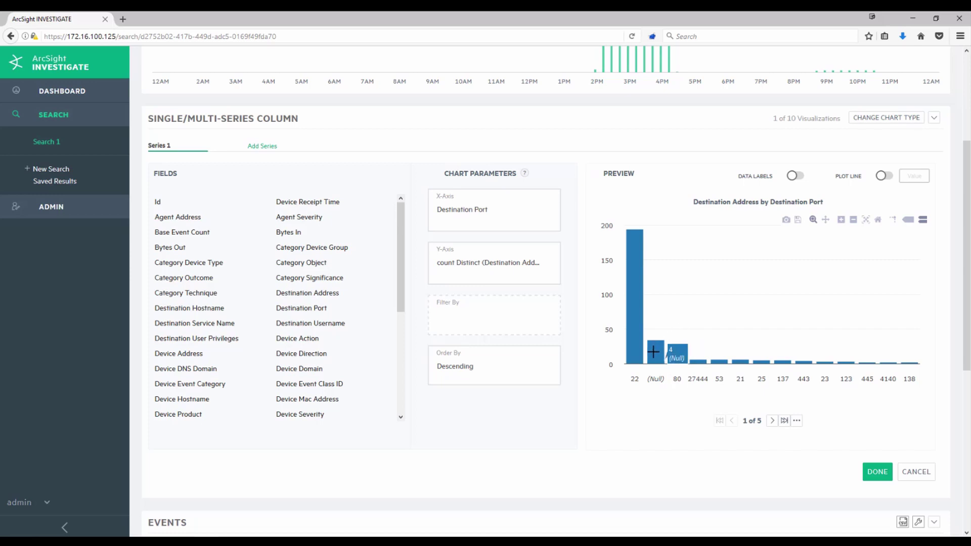
pyautogui.moveTo(694, 343)
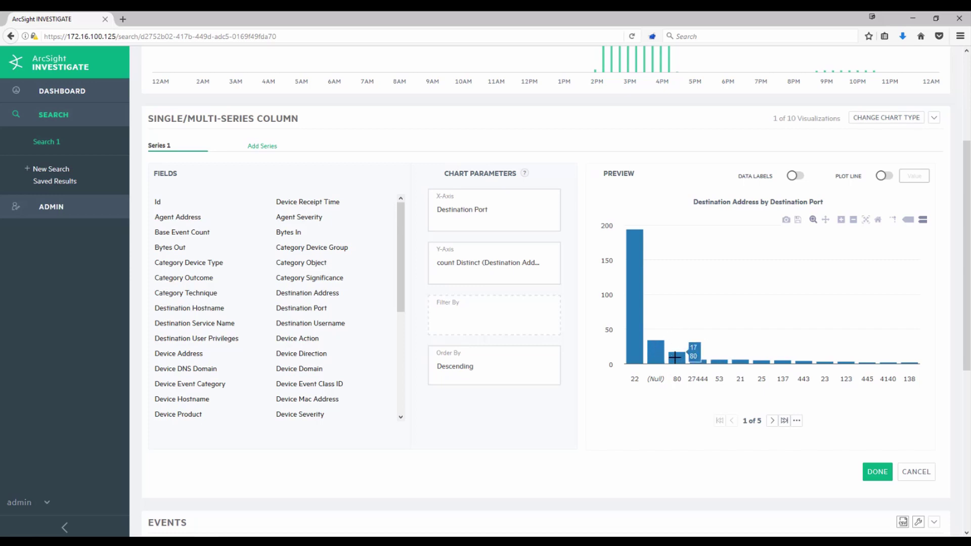
# Step: Add the chart to the search and retitle it 'FW TRAFFIC - UNIQUE DESTINATION ADDRESS BY DESTINATION PORT'
pyautogui.click(876, 471)
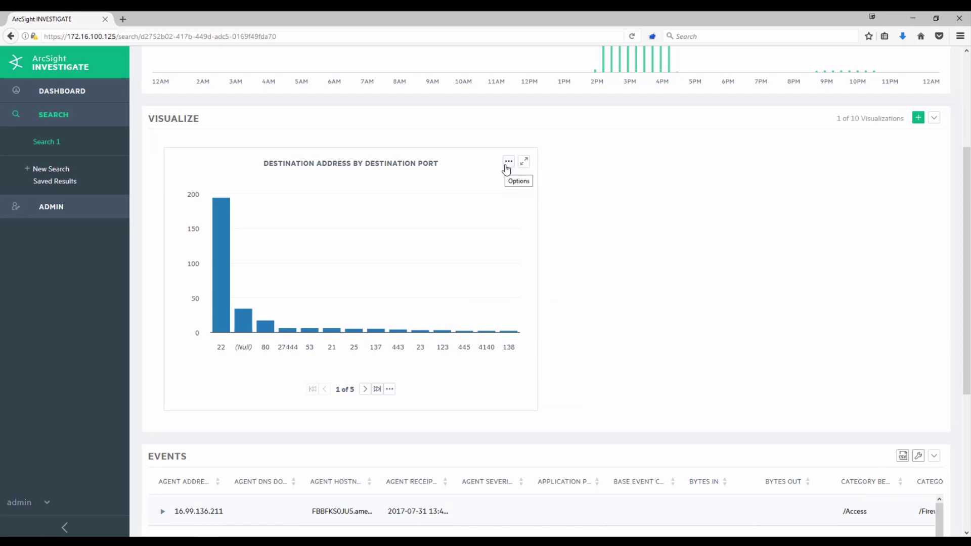
pyautogui.click(505, 167)
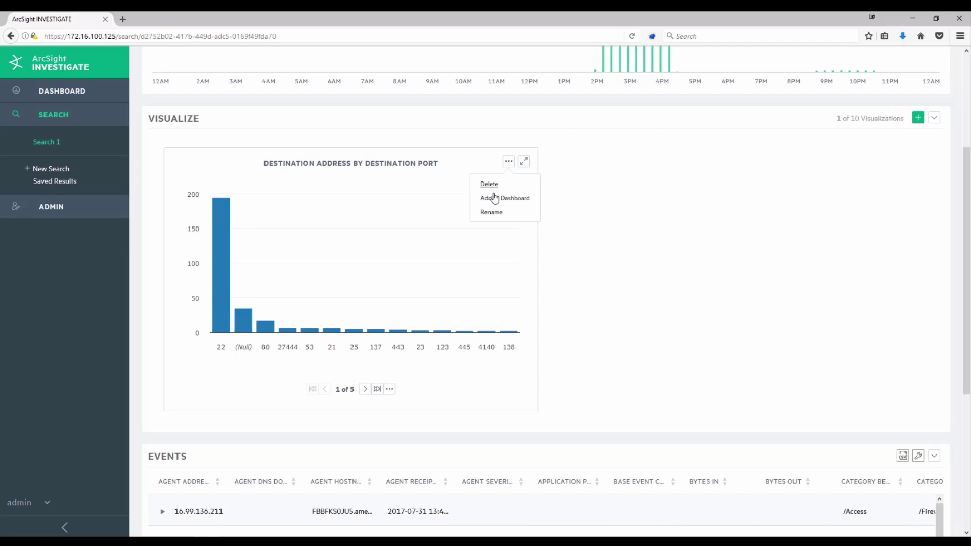
pyautogui.click(486, 213)
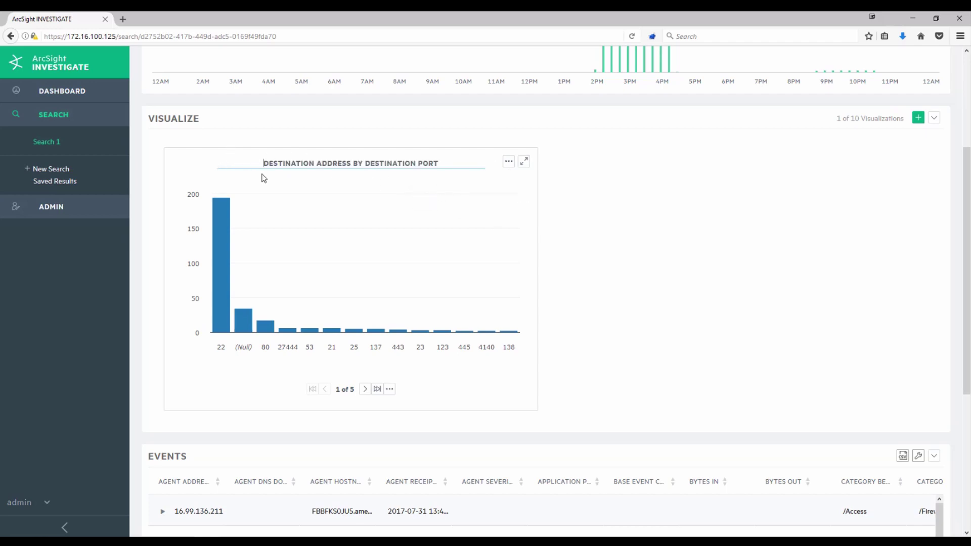
pyautogui.write('FW TRAF')
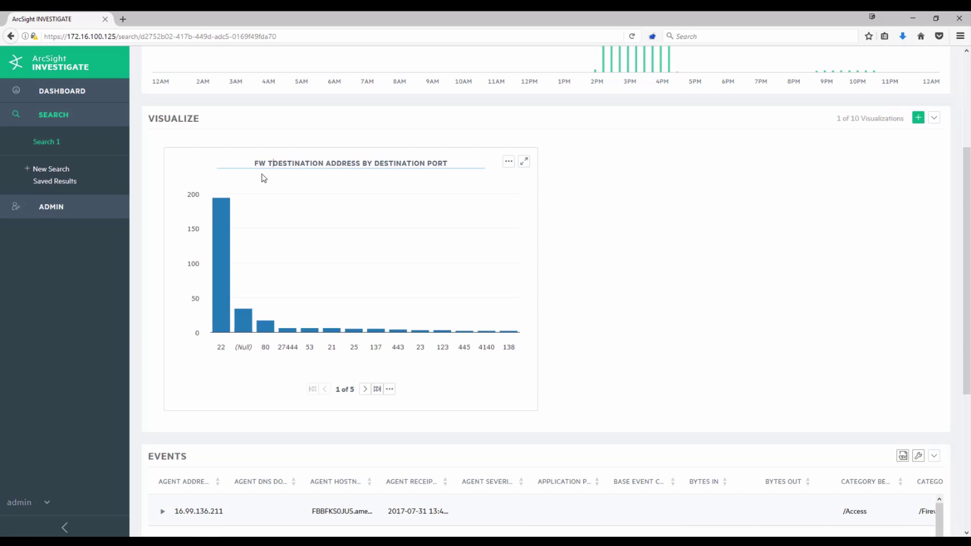
pyautogui.write('FIC')
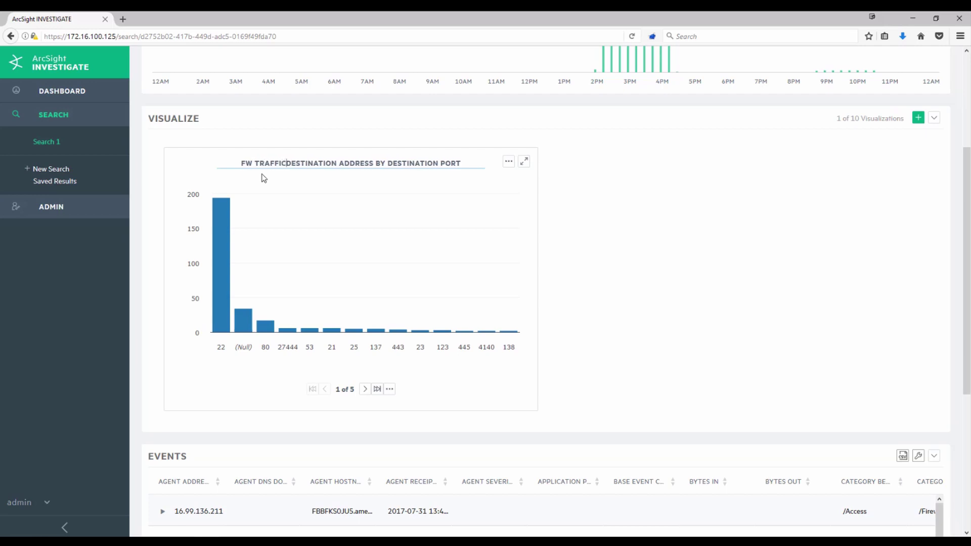
pyautogui.write(' -')
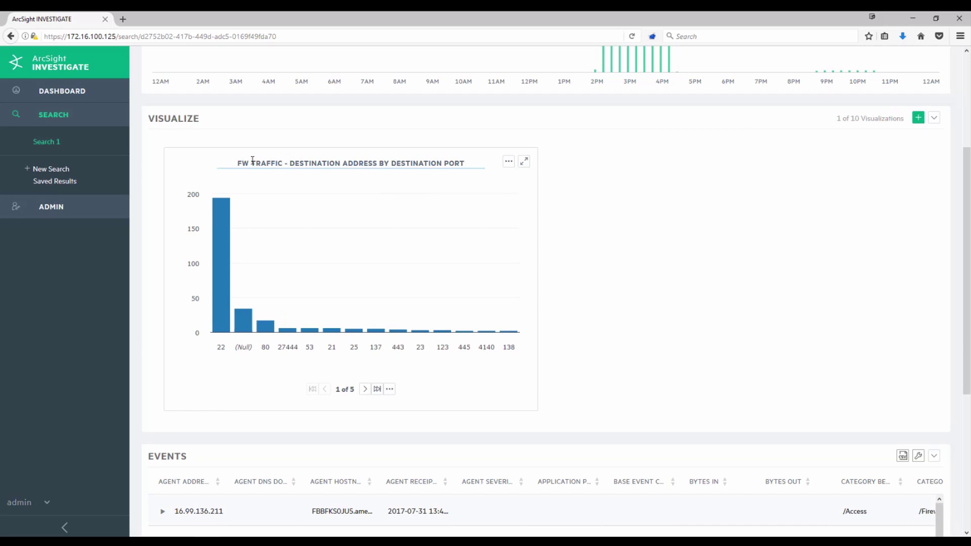
pyautogui.write('UNIQ')
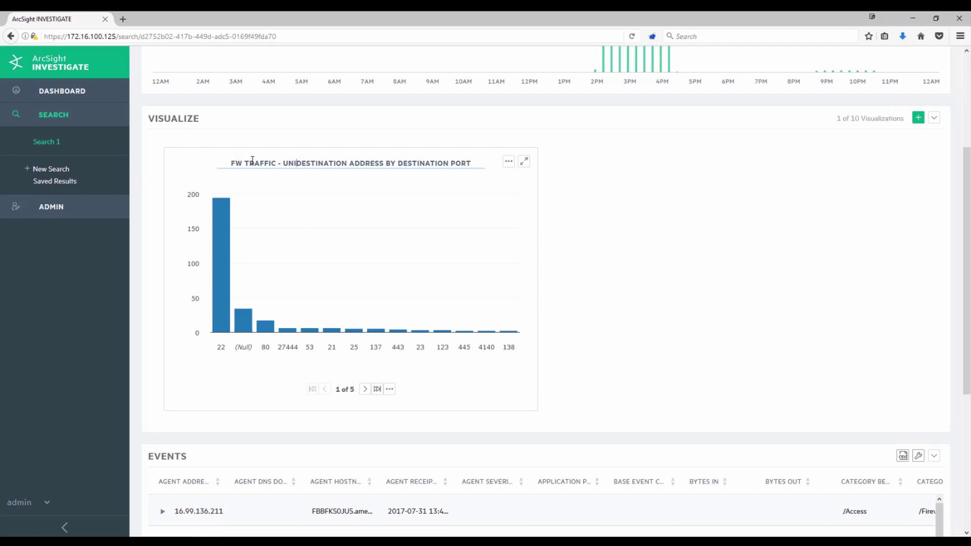
pyautogui.write('UE')
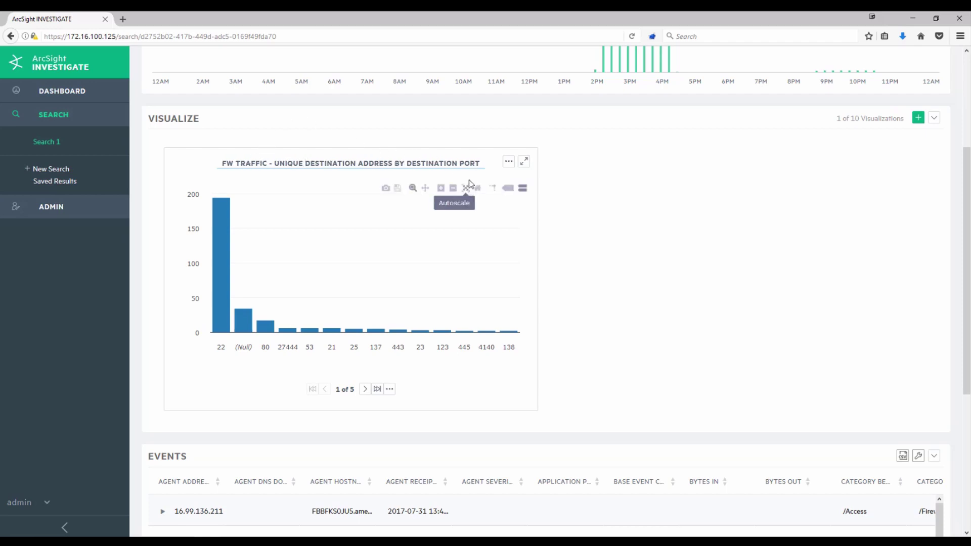
pyautogui.click(472, 181)
pyautogui.moveTo(399, 189)
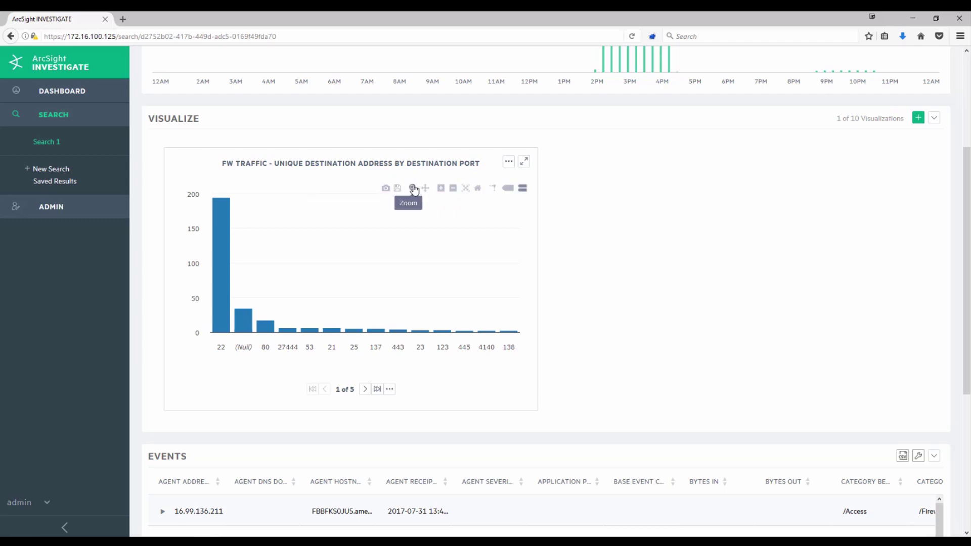
pyautogui.click(440, 189)
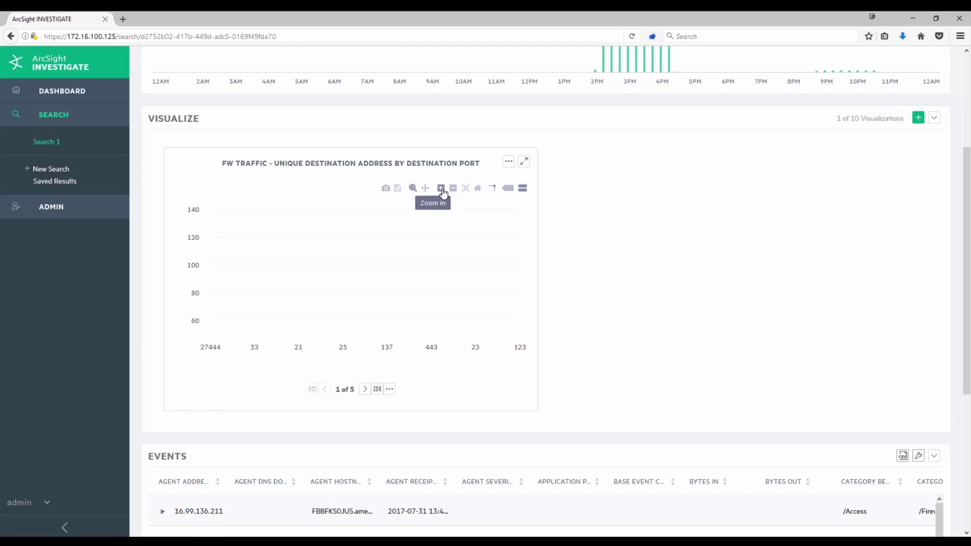
pyautogui.click(454, 191)
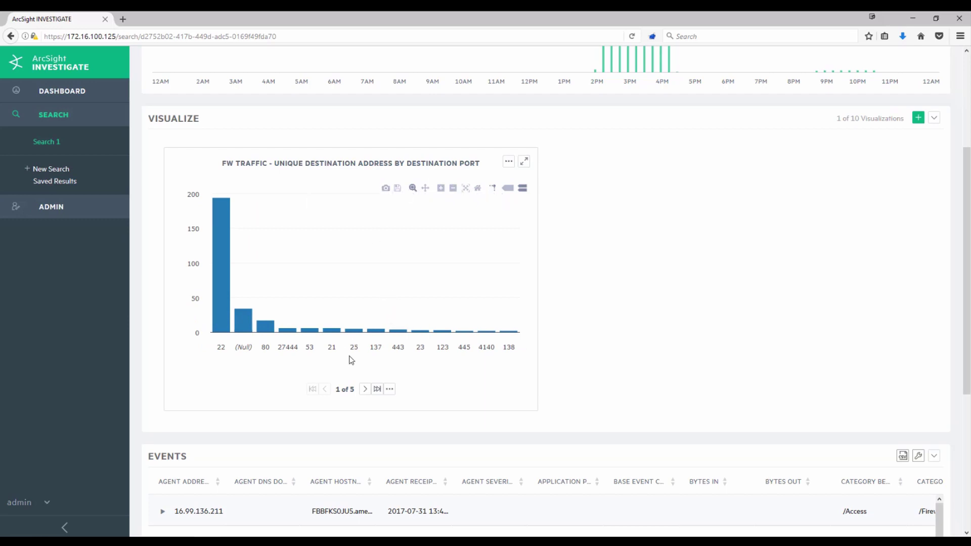
# Step: Add a Single or Multi-Series Line chart as the second of 10 visualizations
pyautogui.click(919, 123)
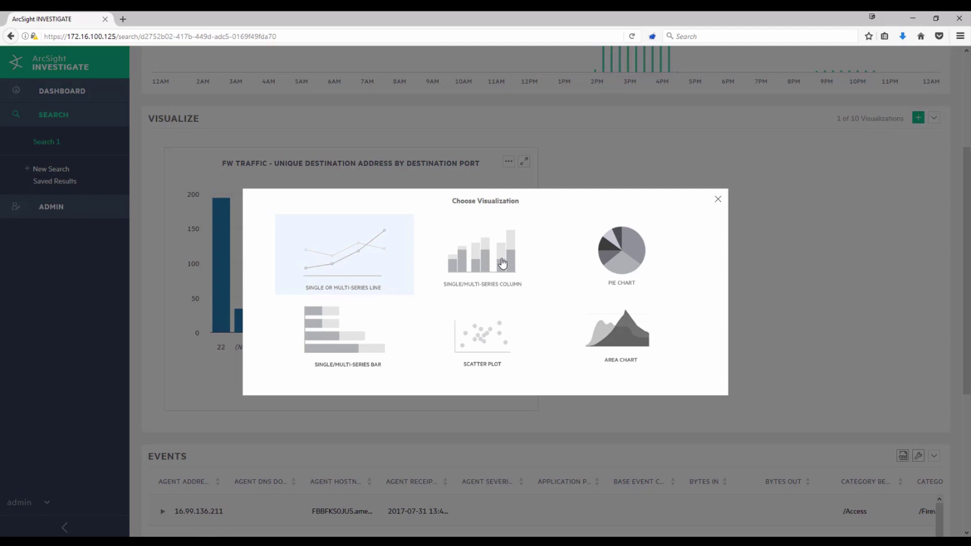
pyautogui.click(362, 262)
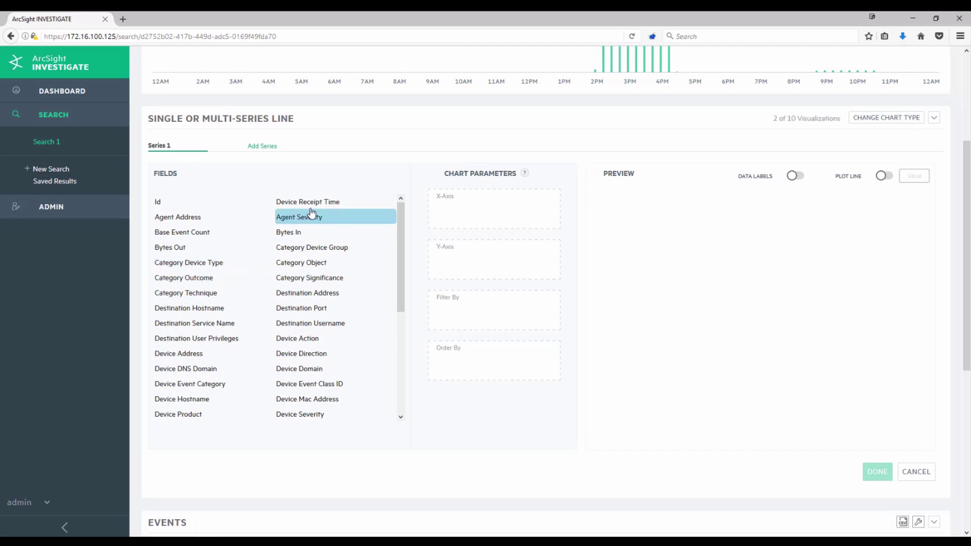
# Step: Plot count (Device Action) against hour (Device Receipt Time) on the line chart
pyautogui.moveTo(334, 200); pyautogui.dragTo(479, 212)
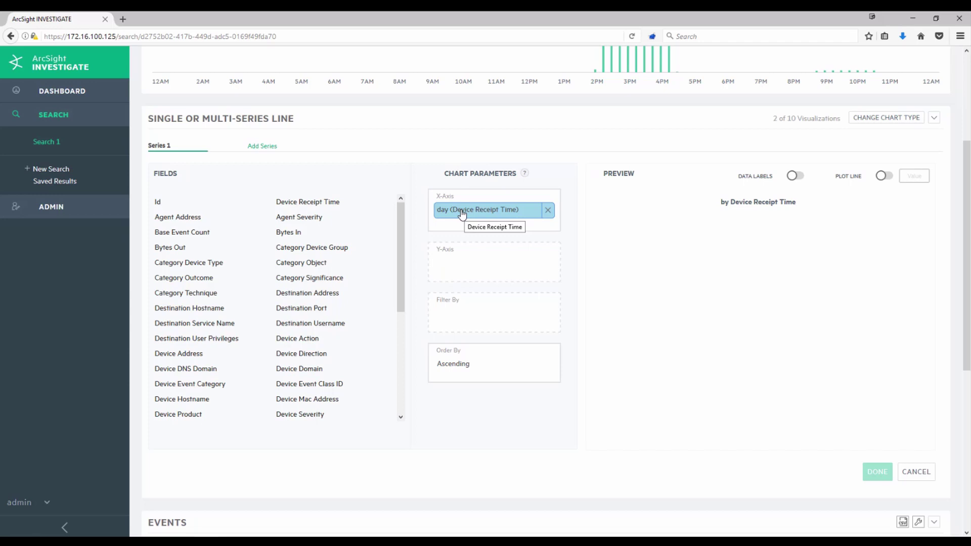
pyautogui.click(461, 214)
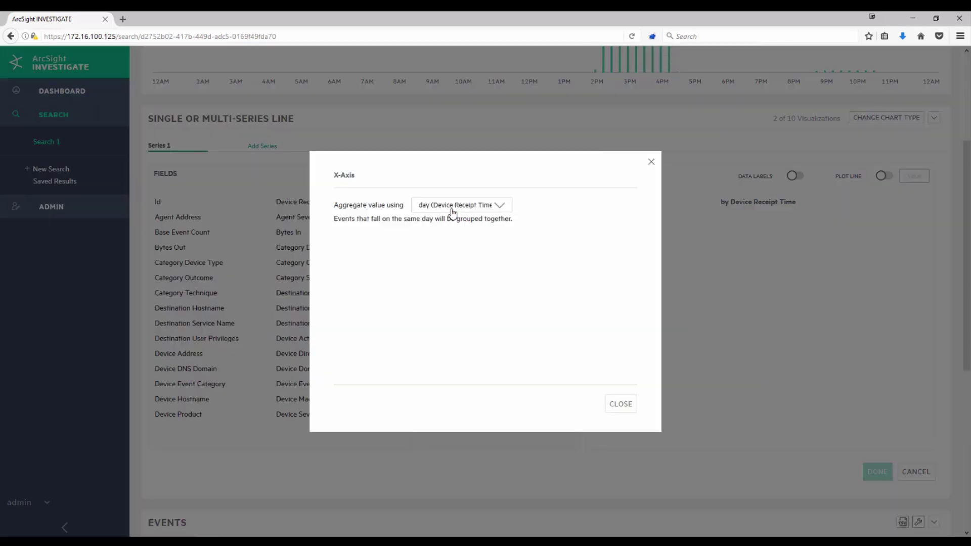
pyautogui.click(451, 207)
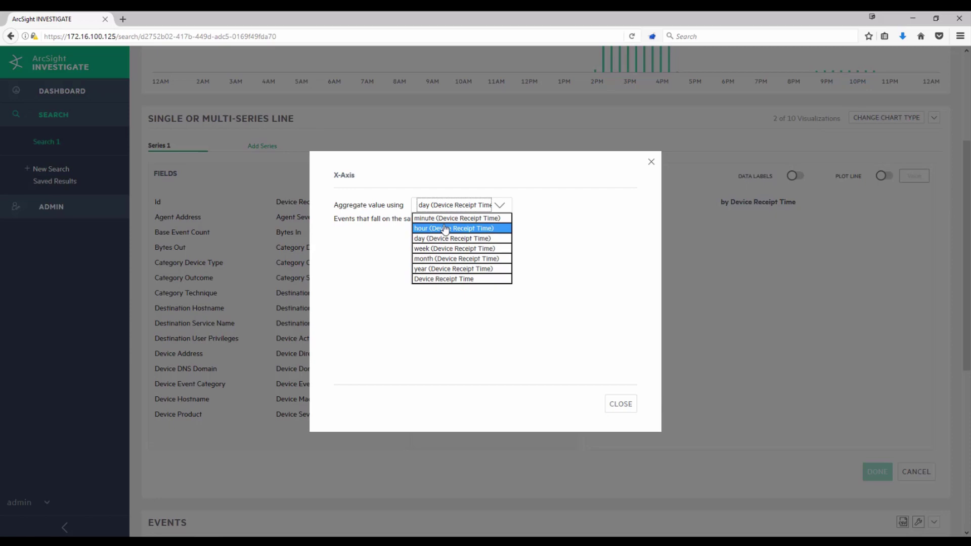
pyautogui.click(445, 228)
pyautogui.click(621, 405)
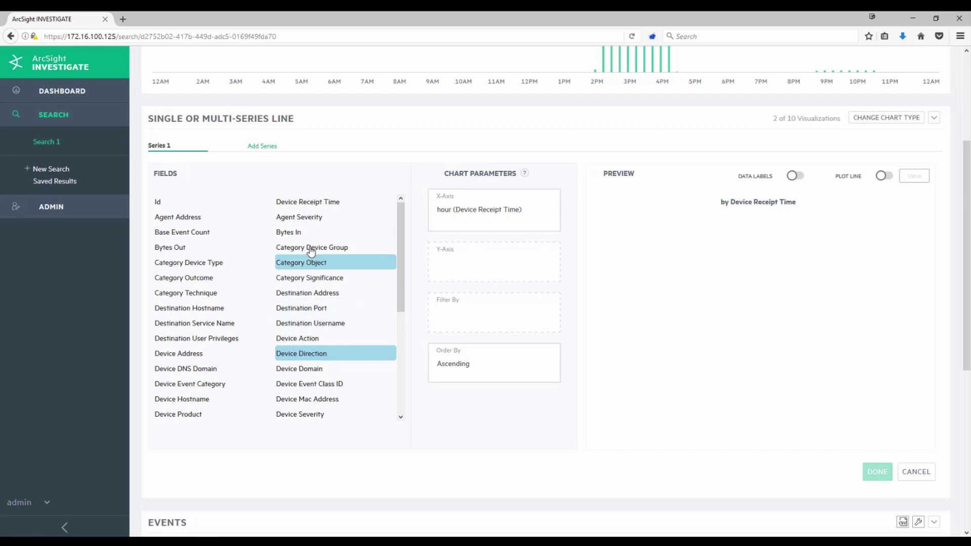
pyautogui.moveTo(314, 339); pyautogui.dragTo(449, 274)
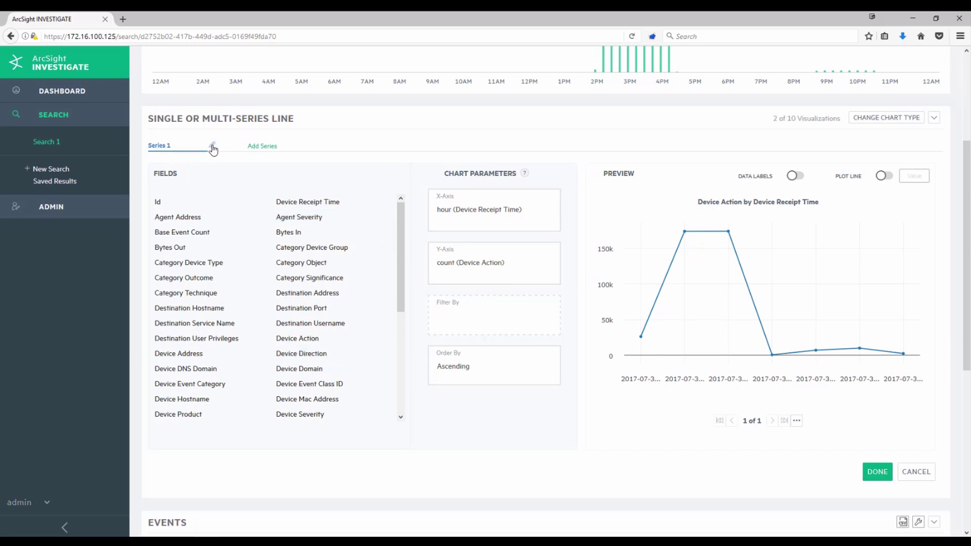
# Step: Rename the first series to 'All Firewall Traffic'
pyautogui.click(213, 144)
pyautogui.tripleClick(152, 142)
pyautogui.write('All Firewall Traffic')
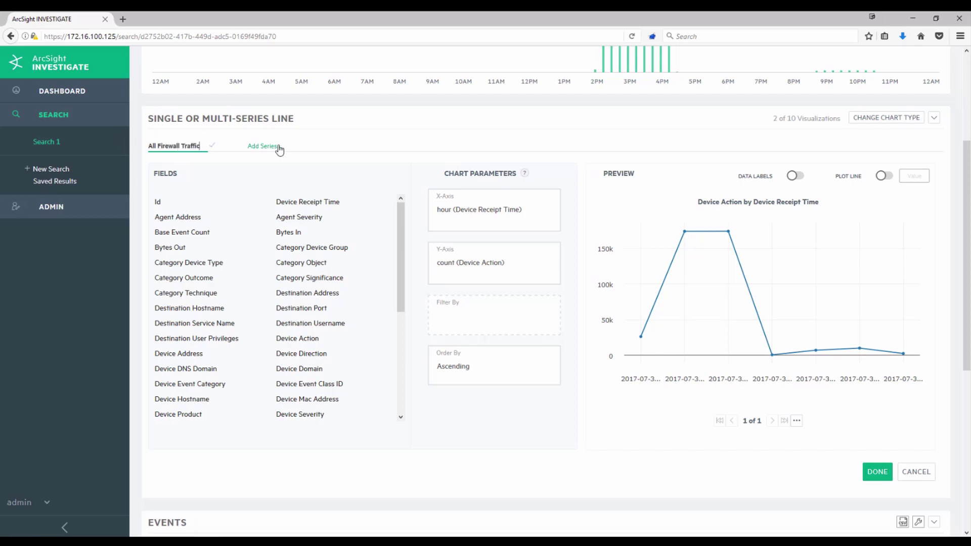
pyautogui.click(211, 147)
# Step: Add a second series 'Firewall Accepts' filtered to accept, Permit and permitted Device Actions
pyautogui.click(261, 150)
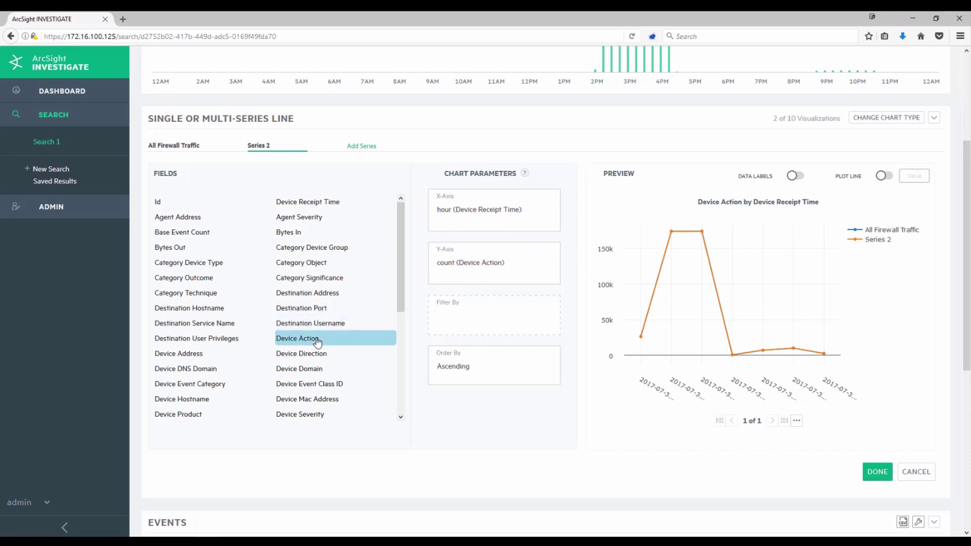
pyautogui.moveTo(317, 339); pyautogui.dragTo(479, 323)
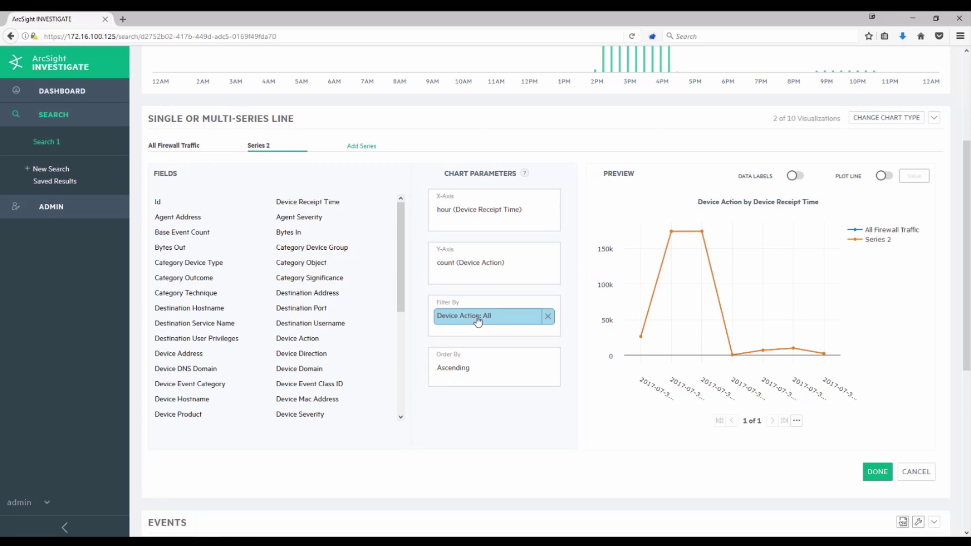
pyautogui.click(478, 320)
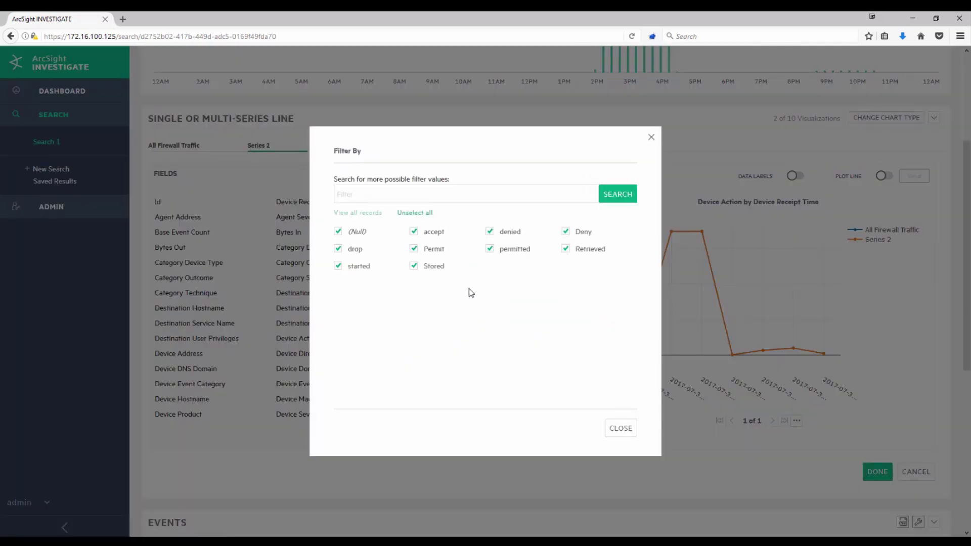
pyautogui.click(408, 216)
pyautogui.click(430, 250)
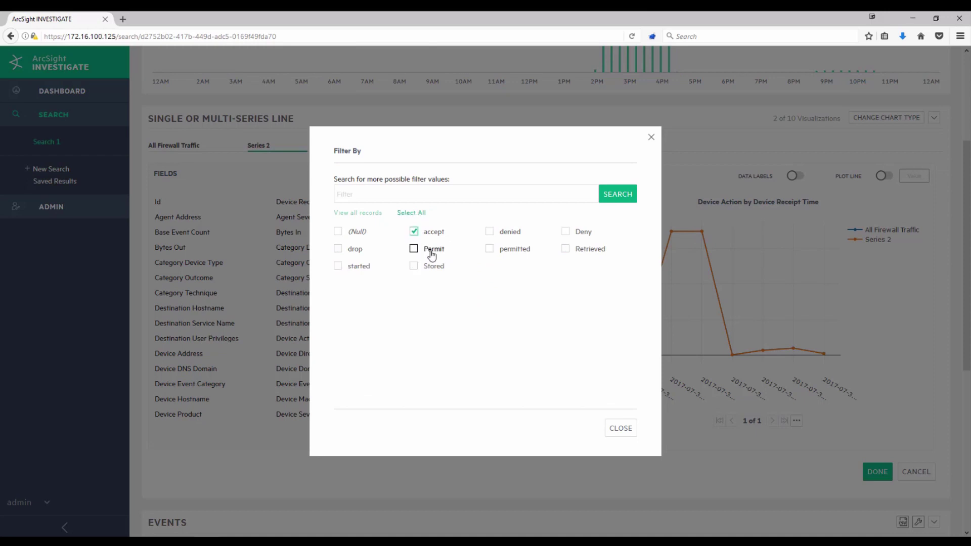
pyautogui.click(503, 252)
pyautogui.click(621, 430)
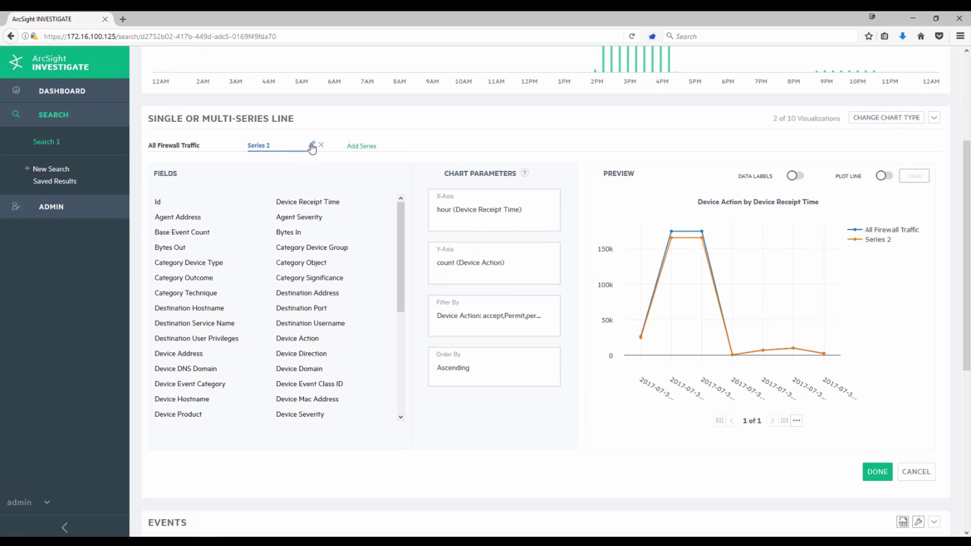
pyautogui.click(310, 145)
pyautogui.moveTo(282, 146); pyautogui.dragTo(231, 133)
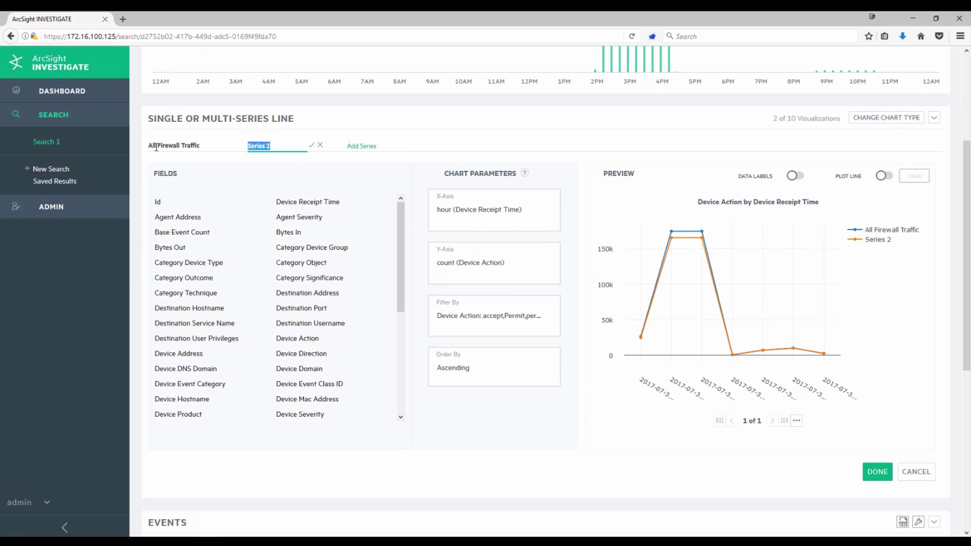
pyautogui.write('Firewall Accepts')
pyautogui.click(312, 145)
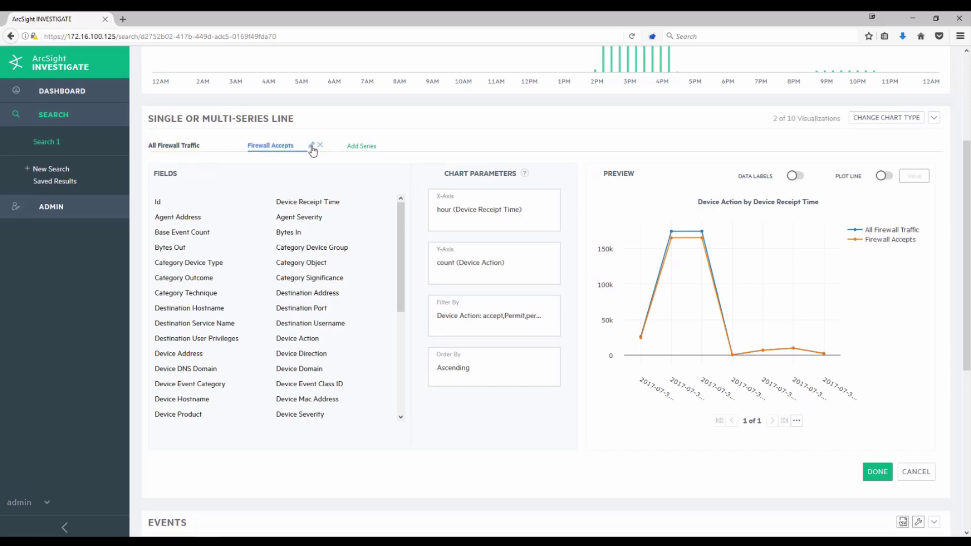
# Step: Add a third series with its Device Action filter set to denied, Deny and drop
pyautogui.click(363, 148)
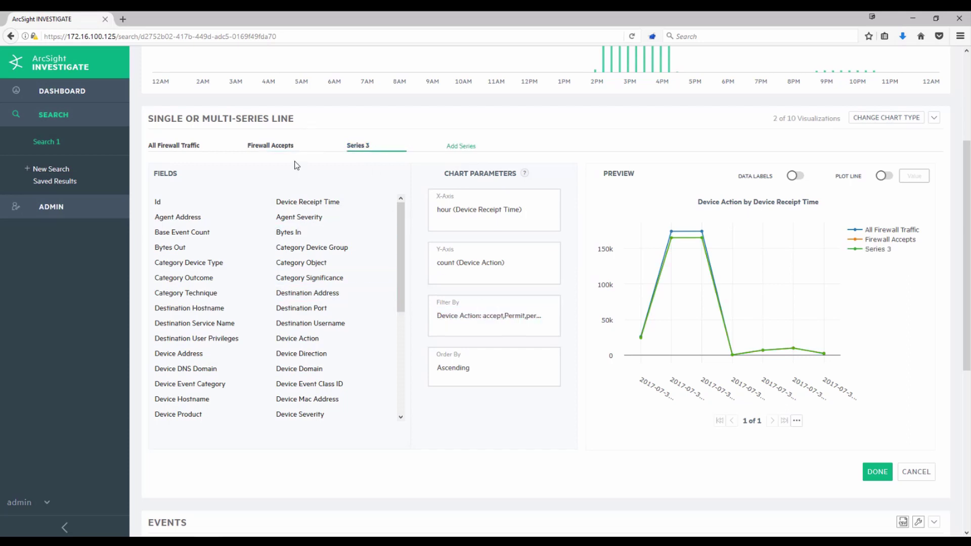
pyautogui.click(523, 324)
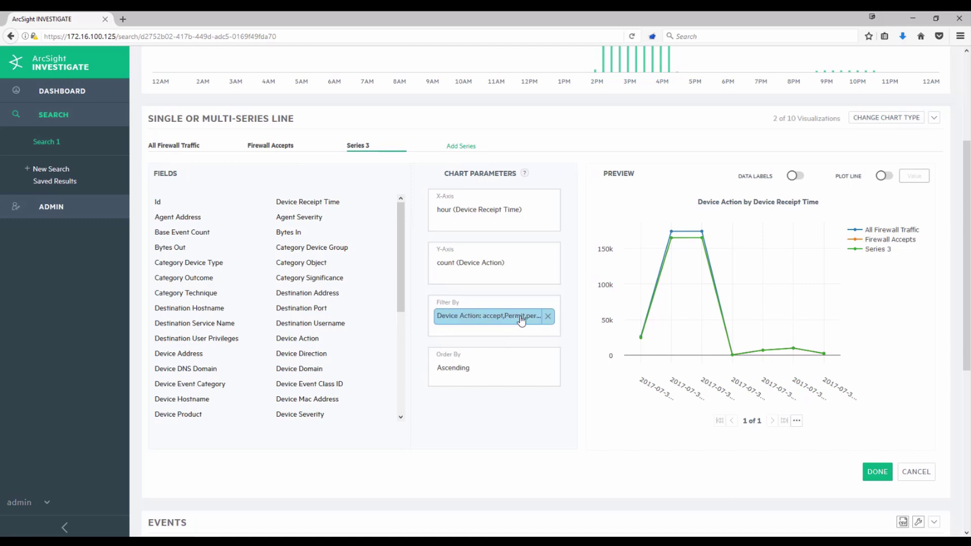
pyautogui.click(521, 318)
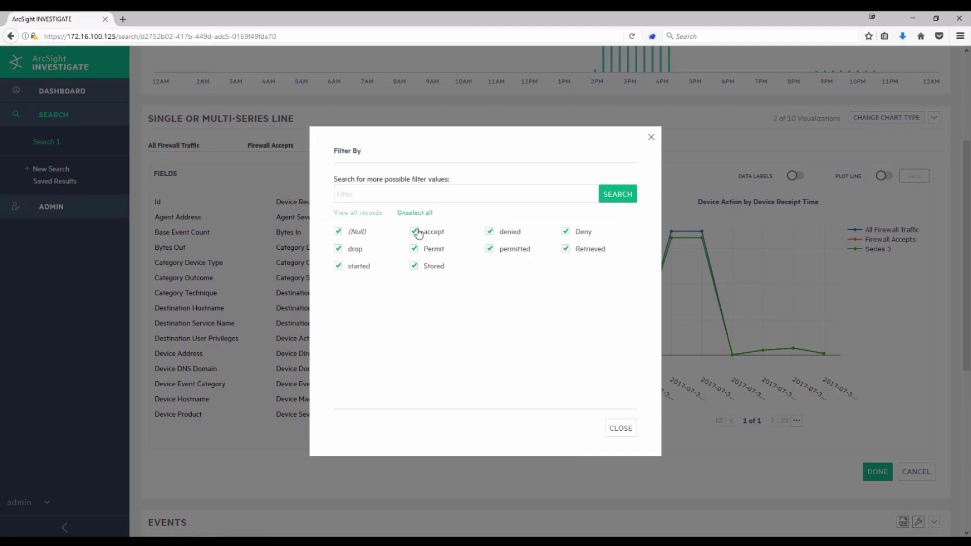
pyautogui.click(409, 213)
pyautogui.click(492, 236)
pyautogui.click(565, 233)
pyautogui.click(356, 250)
pyautogui.click(621, 429)
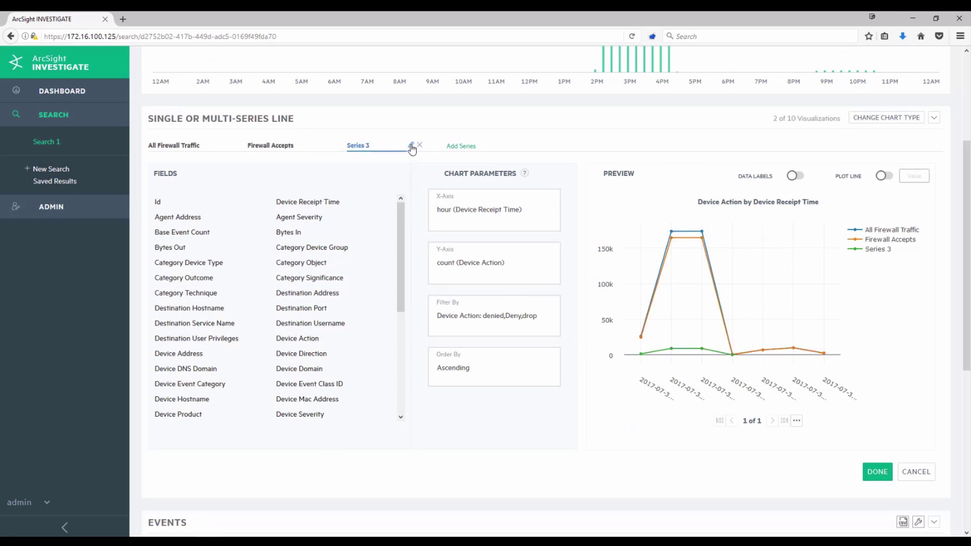
# Step: Rename the third series to 'Firewall Blocks'
pyautogui.click(410, 145)
pyautogui.tripleClick(353, 142)
pyautogui.write('Firewall Blocks')
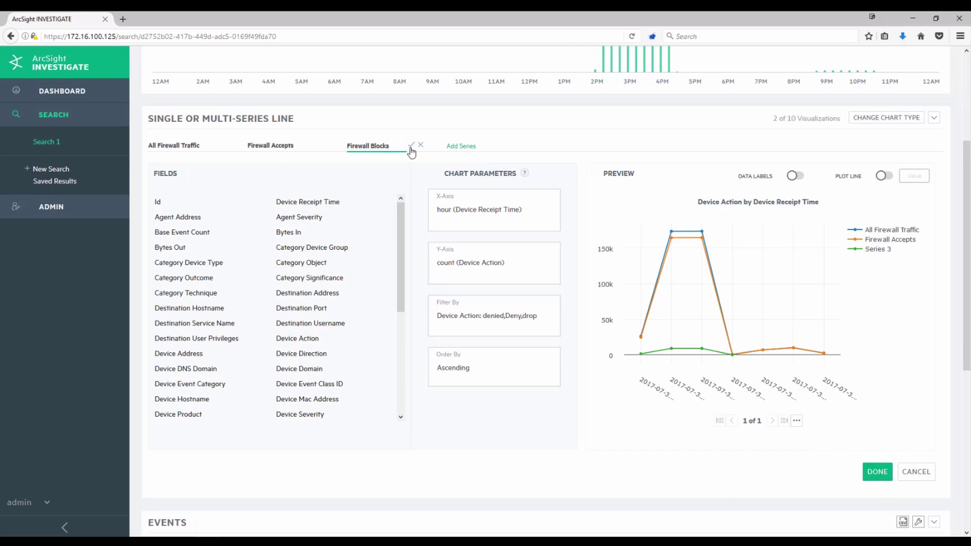
pyautogui.click(411, 148)
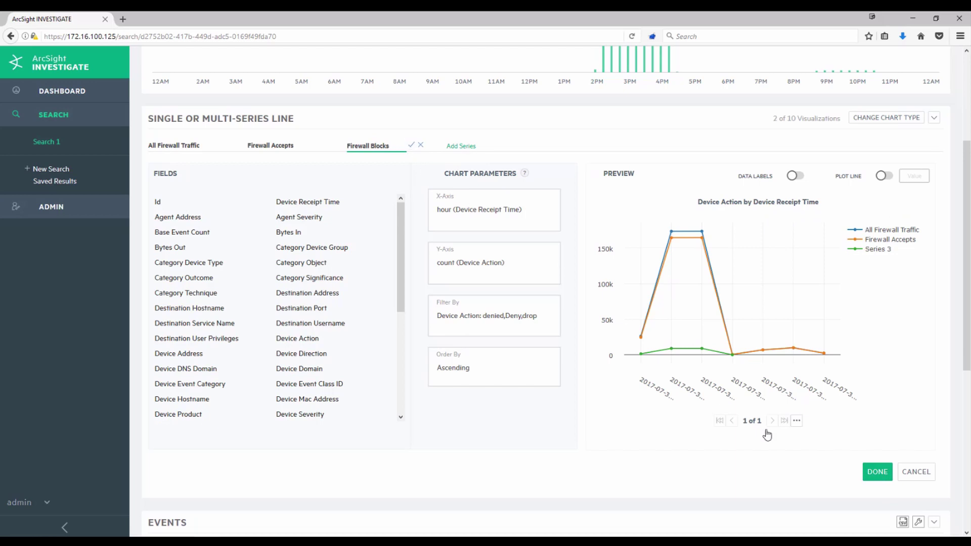
# Step: Save the line chart and hide the All Firewall Traffic and Firewall Accepts lines
pyautogui.click(877, 474)
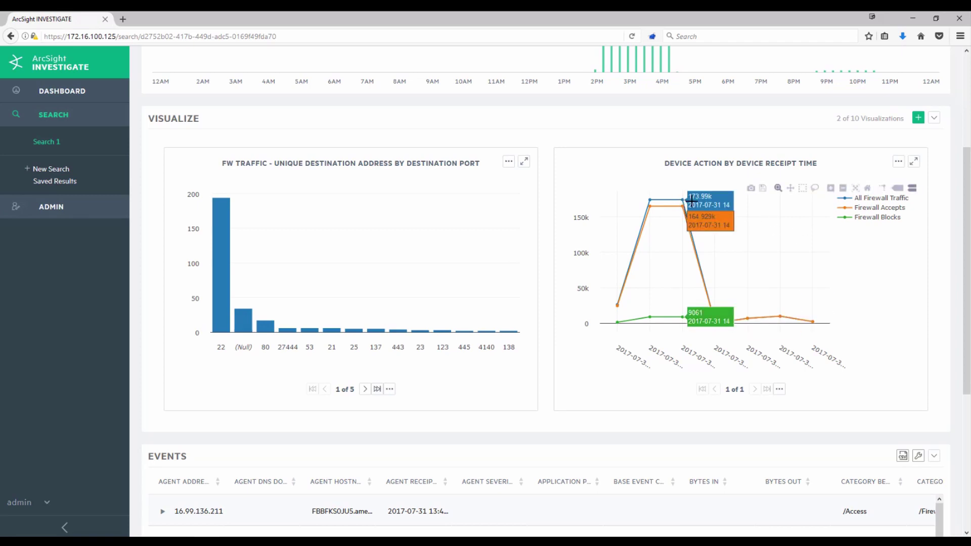
pyautogui.click(877, 201)
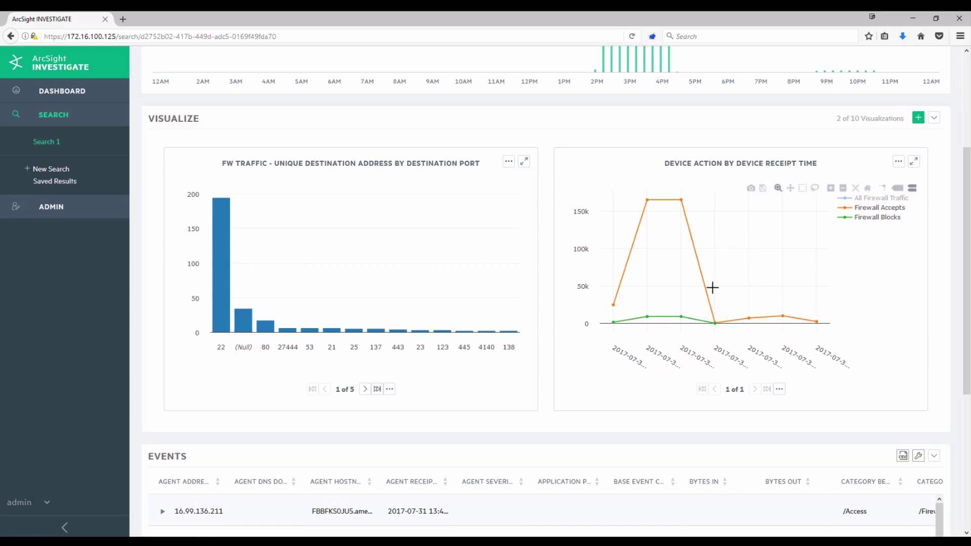
pyautogui.click(869, 209)
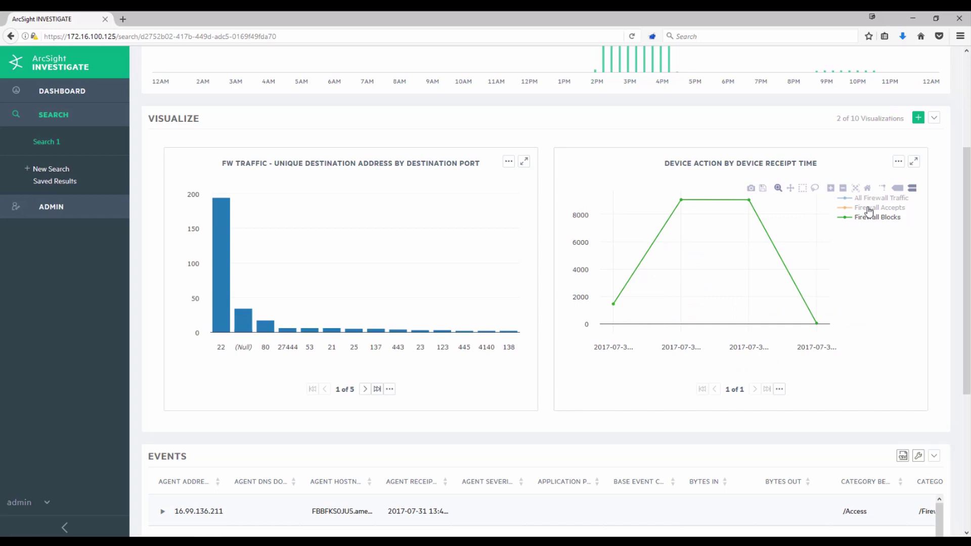
# Step: Toggle the legend series to compare them, finishing with all three lines shown
pyautogui.moveTo(685, 194)
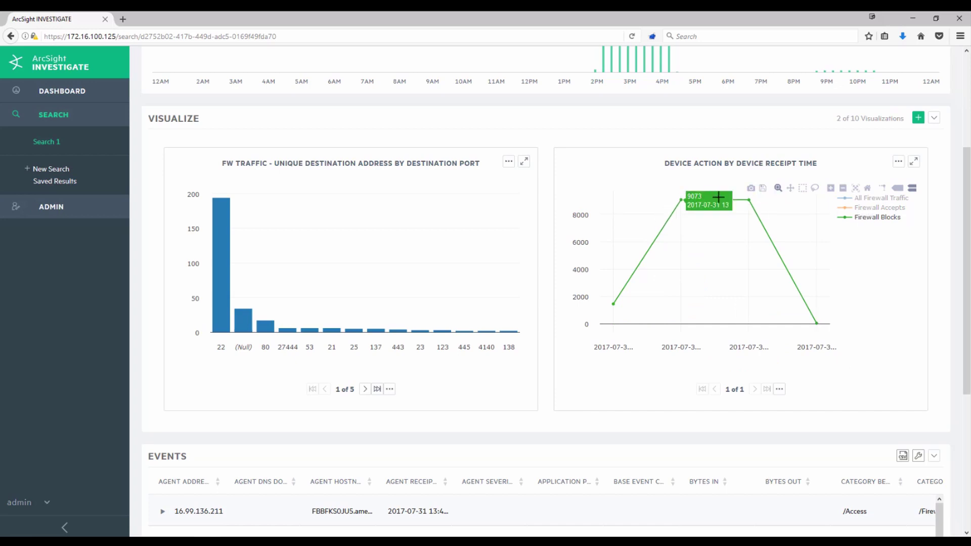
pyautogui.moveTo(747, 201)
pyautogui.moveTo(605, 302)
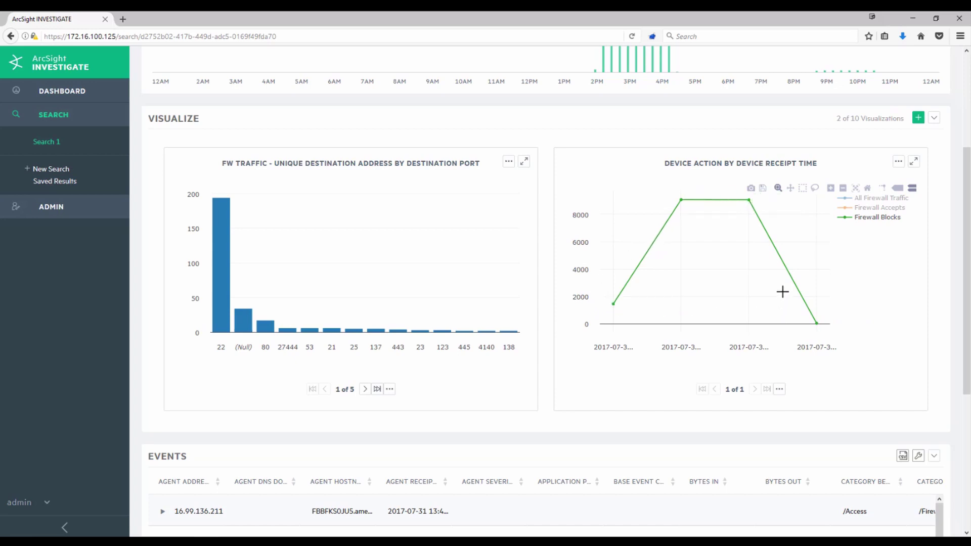
pyautogui.click(866, 209)
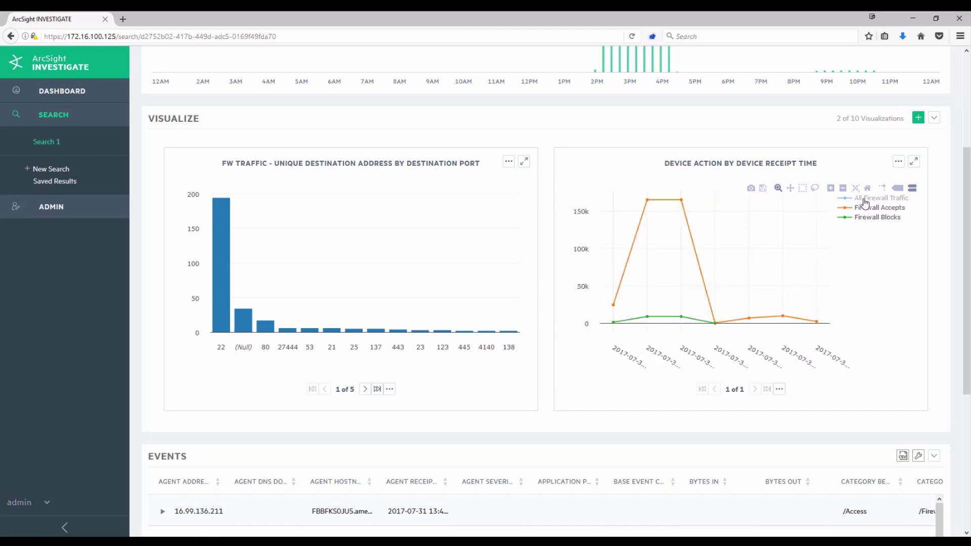
pyautogui.click(865, 200)
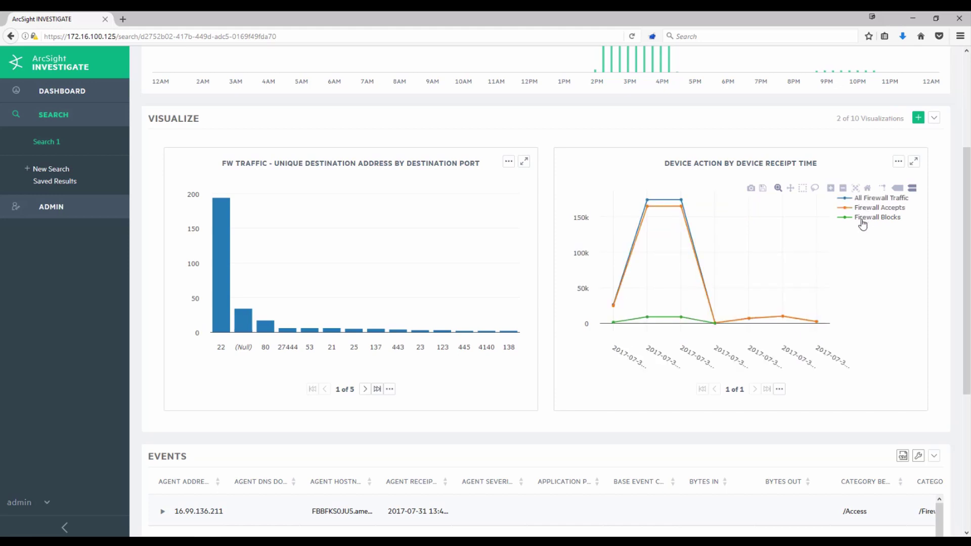
pyautogui.click(862, 220)
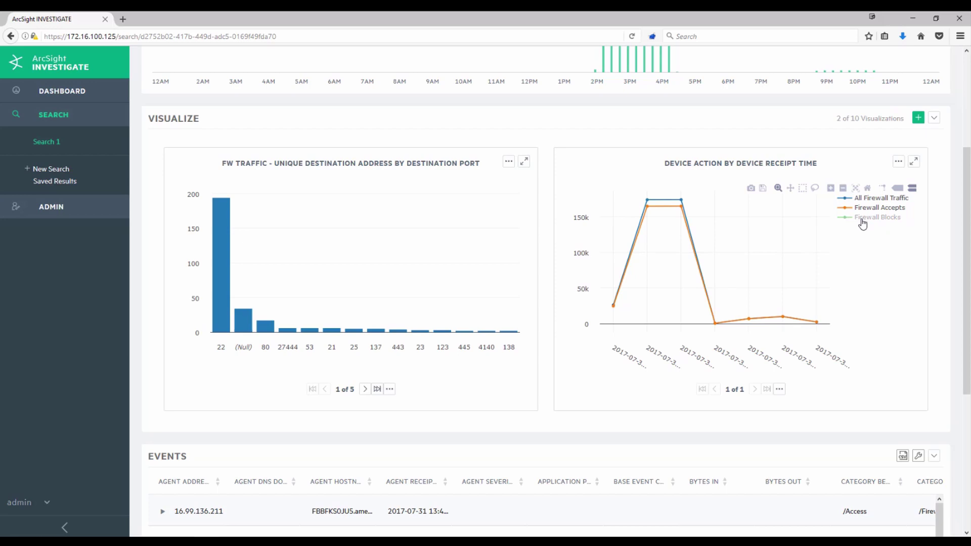
pyautogui.click(861, 220)
pyautogui.click(861, 208)
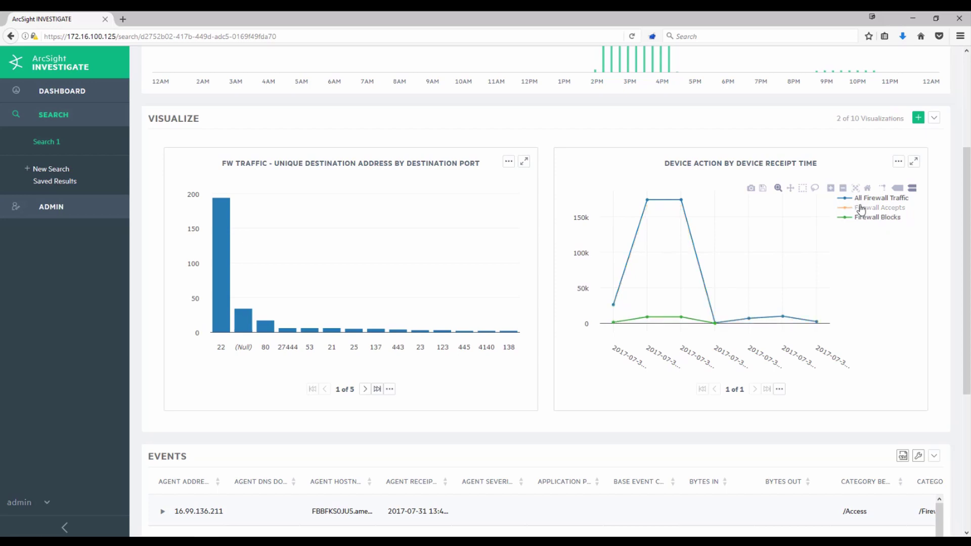
pyautogui.click(861, 200)
pyautogui.click(859, 201)
pyautogui.click(859, 208)
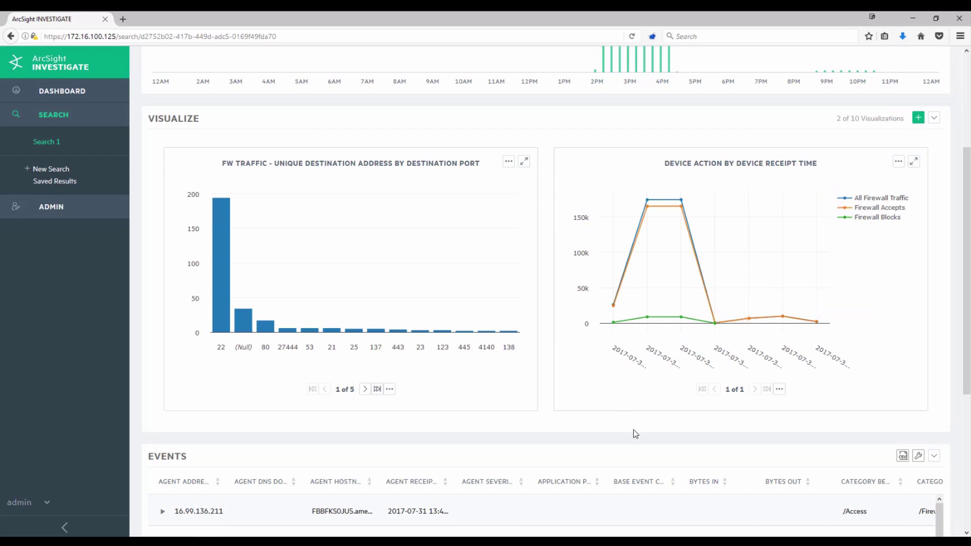